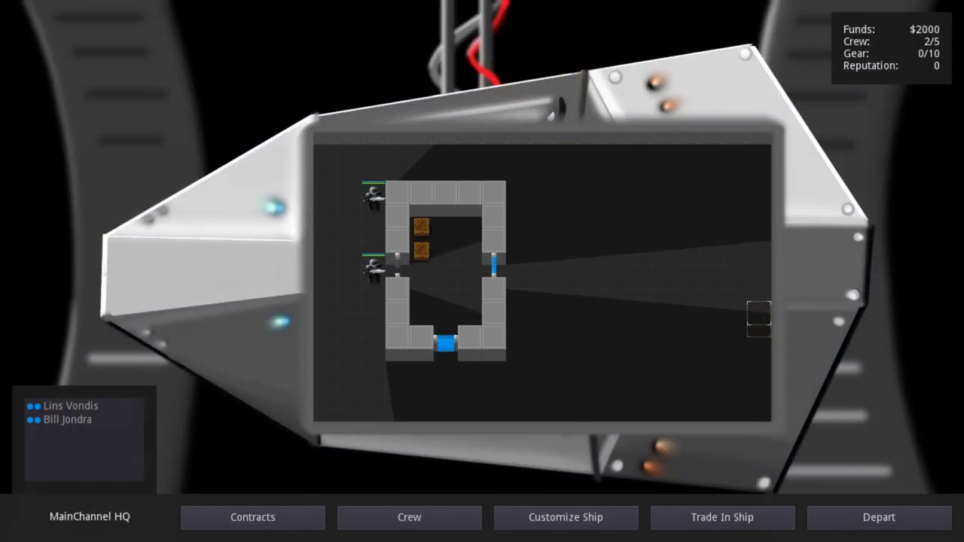
Accept the High-Value Cargo contract at MainChannel HQ and depart the station.
{"action": "left_click", "coordinate": [297, 519]}
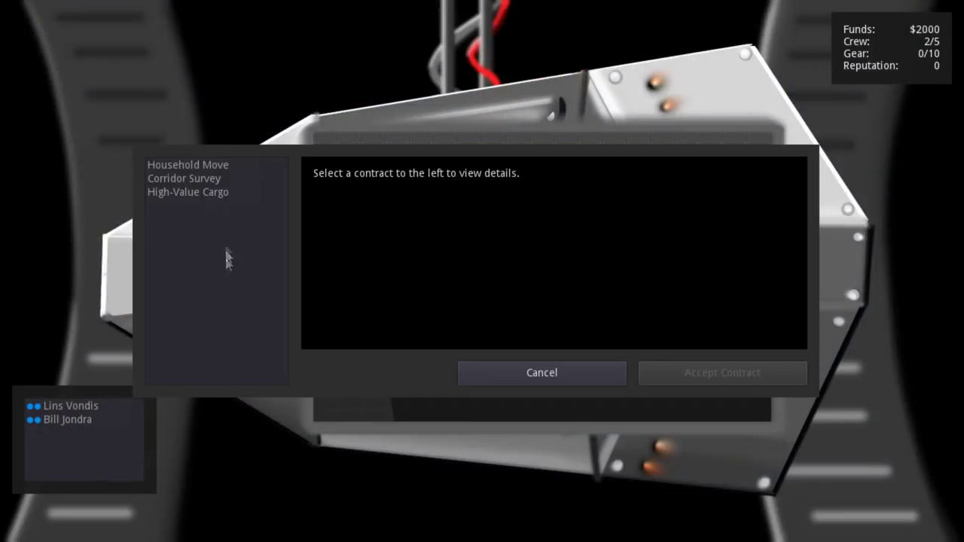
{"action": "left_click", "coordinate": [228, 162]}
{"action": "left_click", "coordinate": [255, 191]}
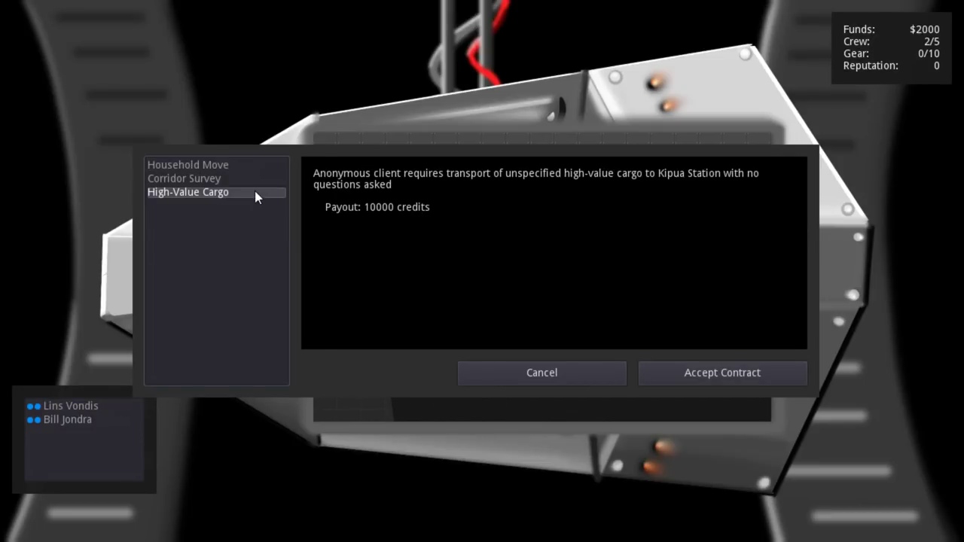
{"action": "left_click", "coordinate": [731, 372]}
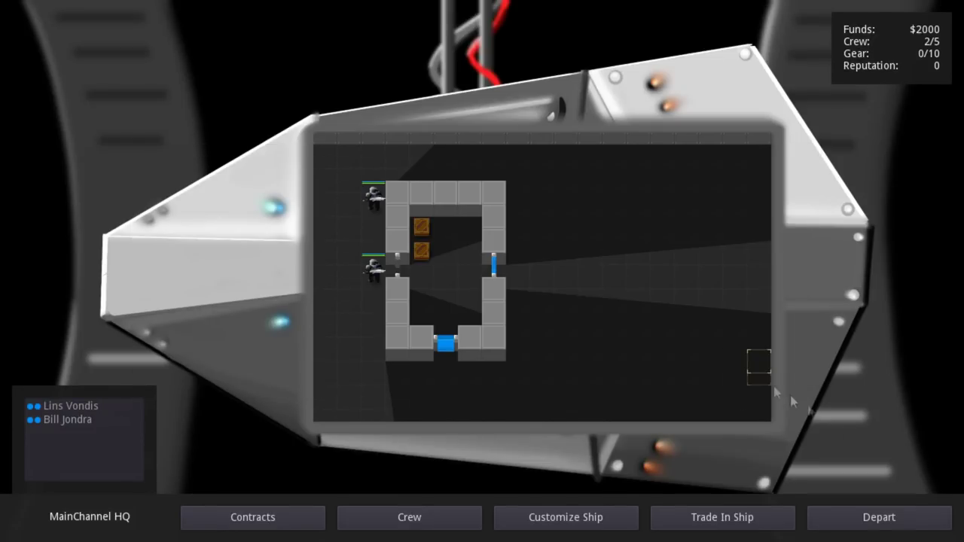
{"action": "left_click", "coordinate": [904, 518]}
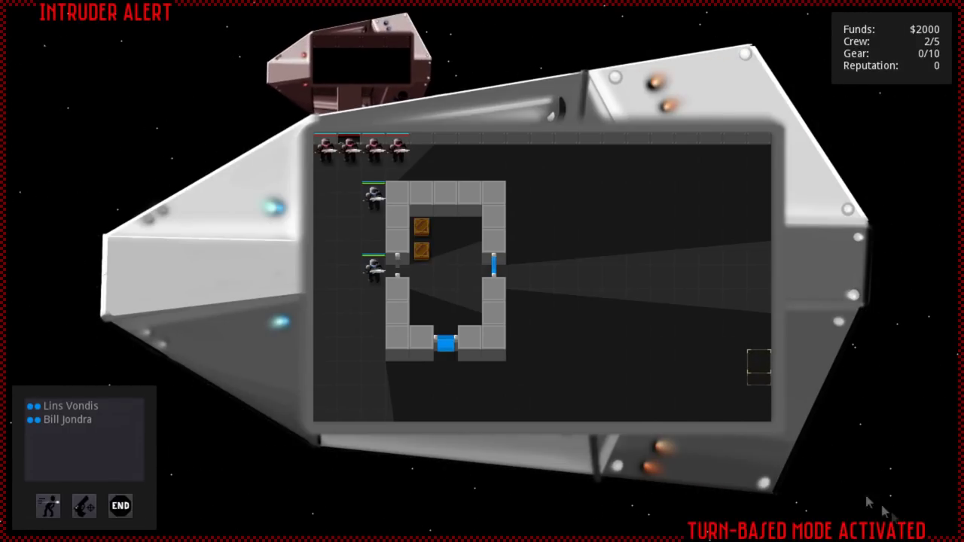
{"action": "left_click", "coordinate": [372, 200]}
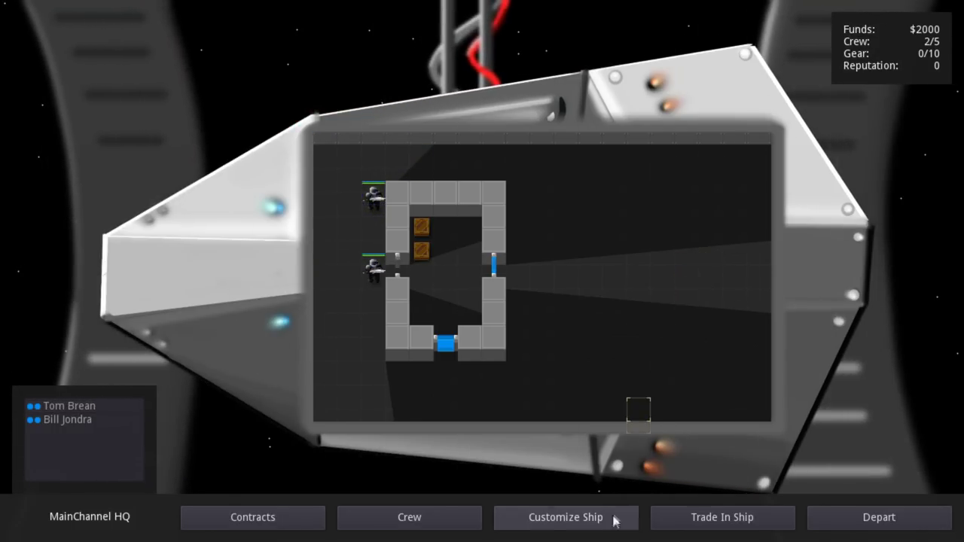
View the ship customization screen and the crew hiring screen, closing each one.
{"action": "left_click", "coordinate": [612, 524]}
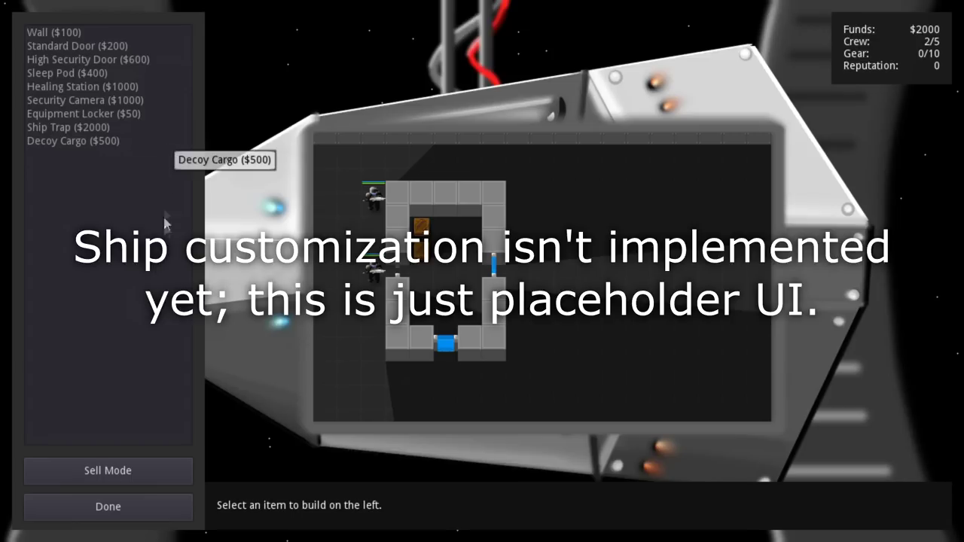
{"action": "left_click", "coordinate": [159, 518]}
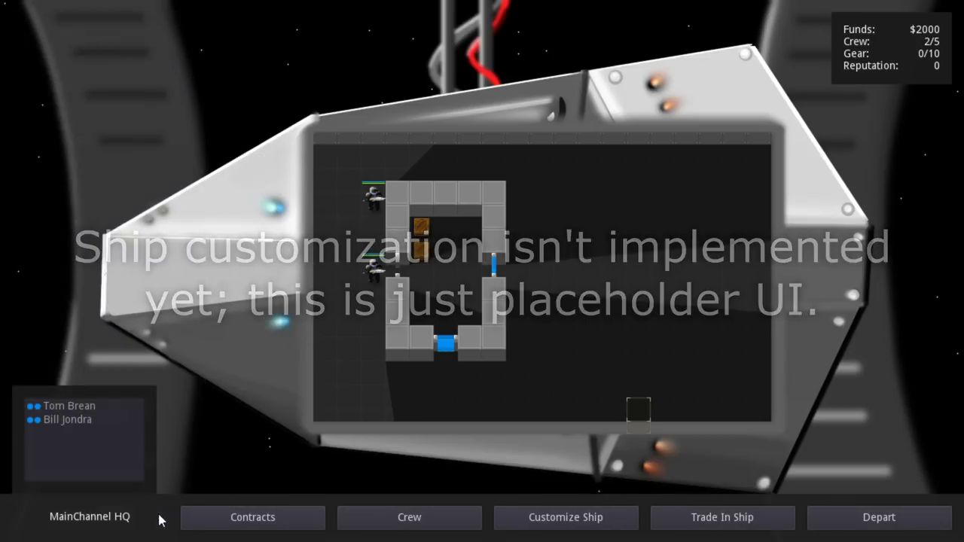
{"action": "left_click", "coordinate": [360, 523]}
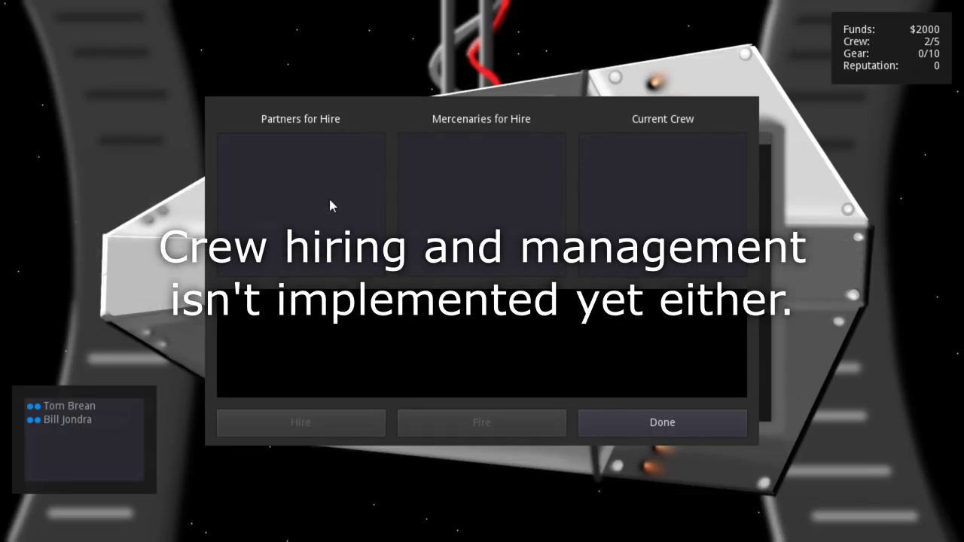
{"action": "left_click", "coordinate": [674, 426]}
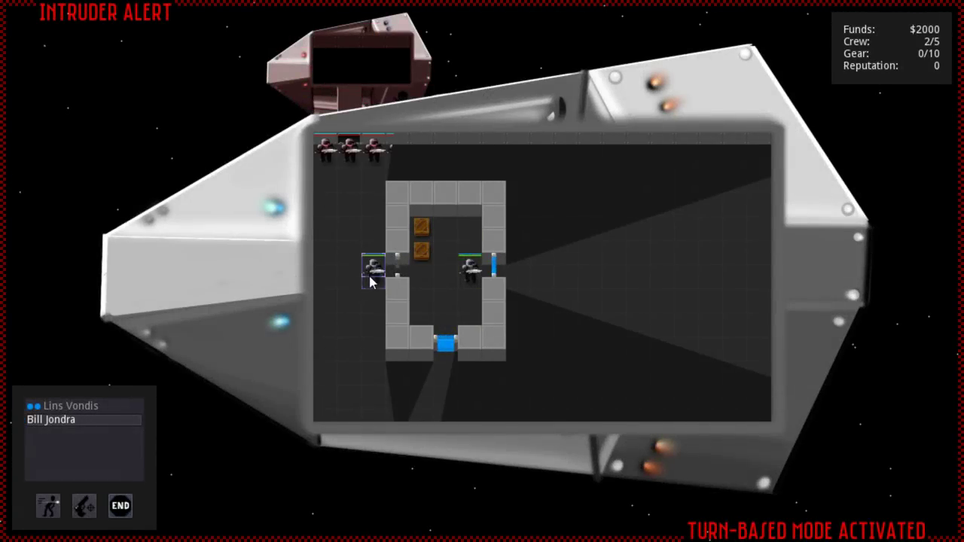
Move the crew member inside the walled room out through the east door towards the room's northeast corner.
{"action": "left_click", "coordinate": [475, 273]}
{"action": "left_click", "coordinate": [518, 248]}
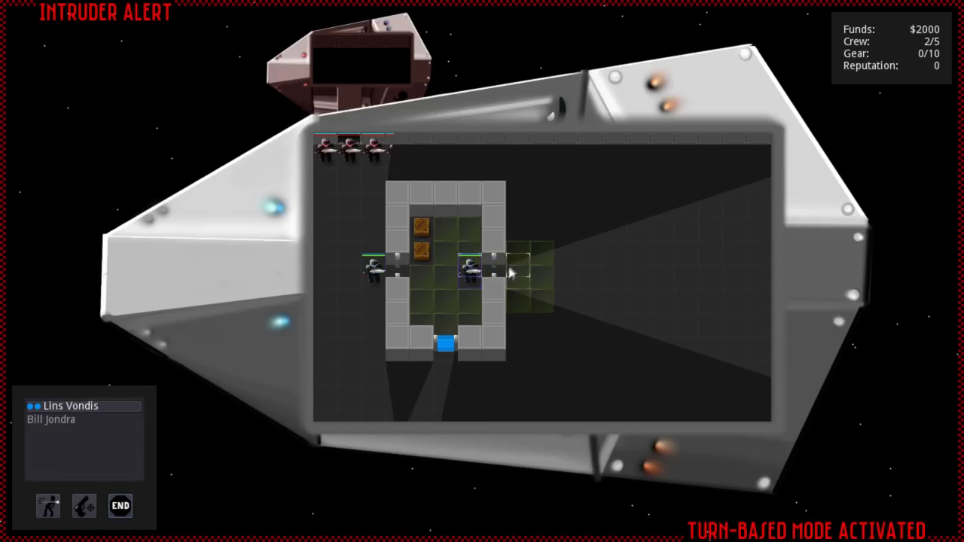
{"action": "left_click", "coordinate": [522, 188]}
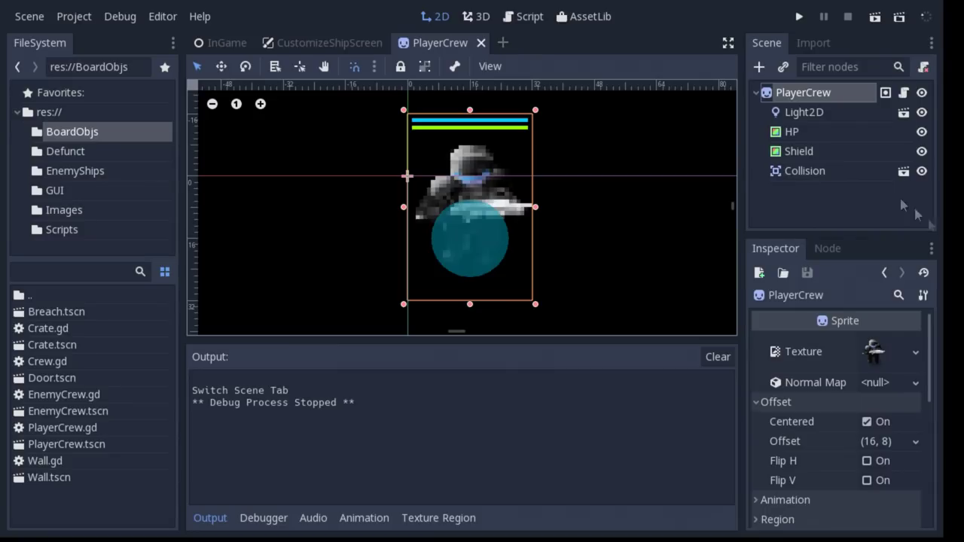
Switch to the Godot editor and examine the Light2D node's range and shadow properties and its extent in the PlayerCrew scene.
{"action": "left_click", "coordinate": [813, 111]}
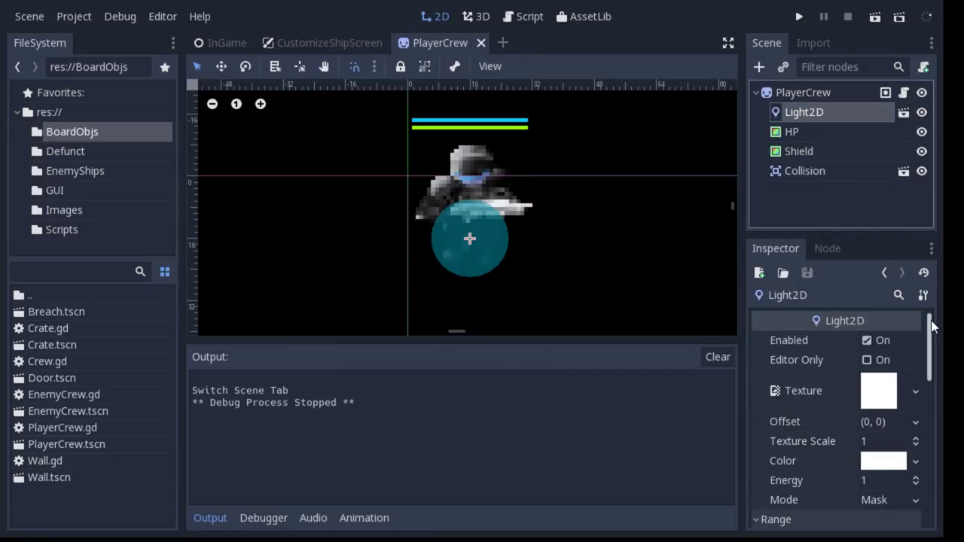
{"action": "scroll", "coordinate": [931, 326], "scroll_direction": "down", "scroll_amount": 1}
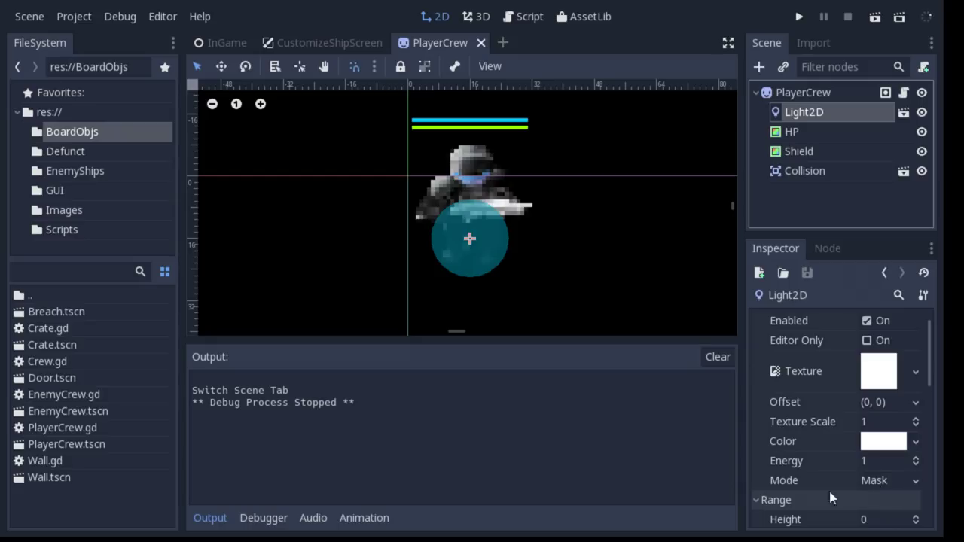
{"action": "left_click_drag", "start_coordinate": [930, 372], "coordinate": [927, 439]}
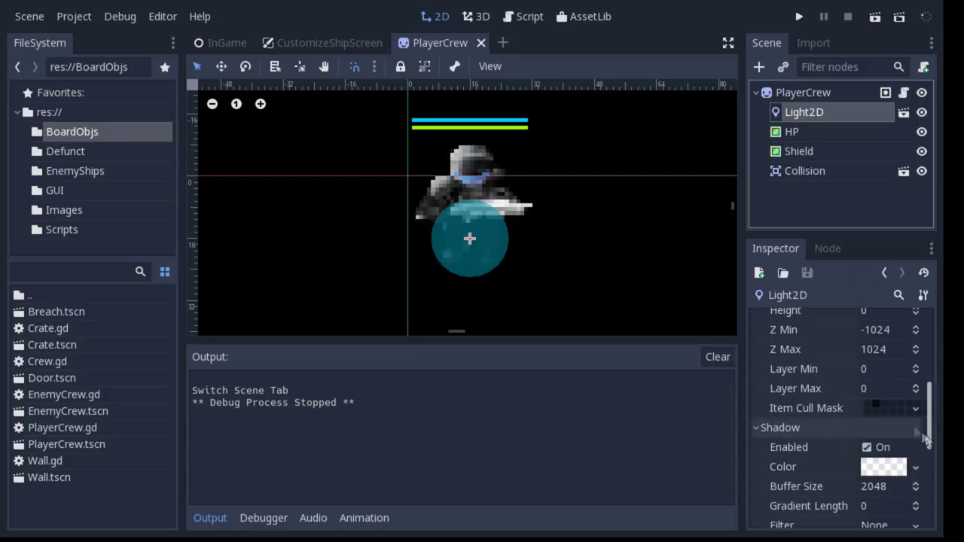
{"action": "scroll", "coordinate": [538, 243], "scroll_direction": "down", "scroll_amount": 6}
{"action": "scroll", "coordinate": [559, 273], "scroll_direction": "down", "scroll_amount": 6}
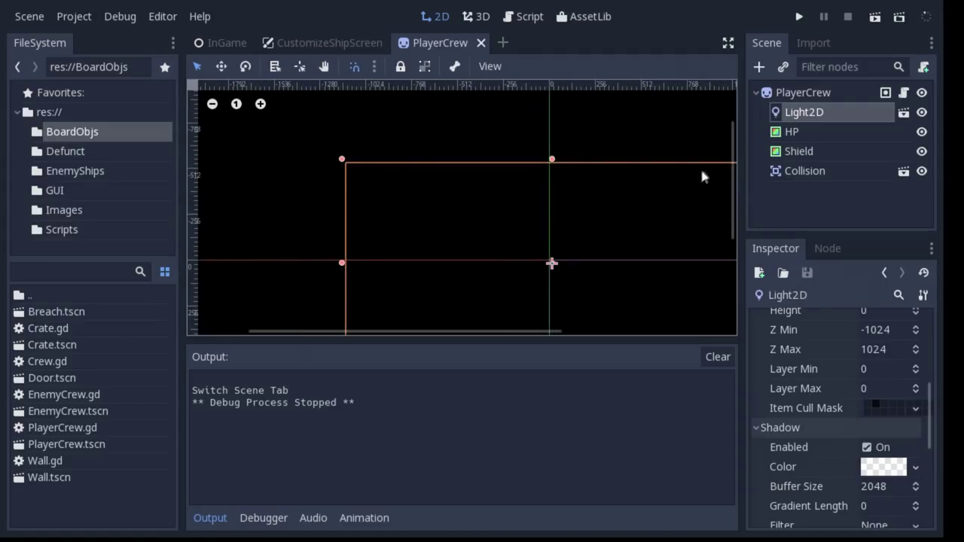
{"action": "scroll", "coordinate": [531, 245], "scroll_direction": "up", "scroll_amount": 4}
{"action": "scroll", "coordinate": [531, 259], "scroll_direction": "up", "scroll_amount": 6}
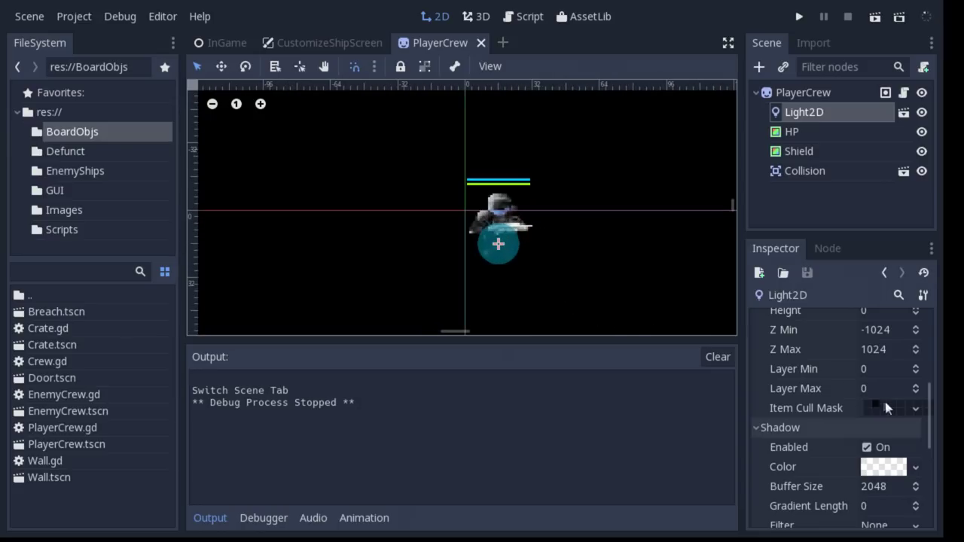
Examine the Light2D's Item Cull Mask layers and open the EnemyCrew scene to compare its Light Mask.
{"action": "left_click", "coordinate": [915, 409]}
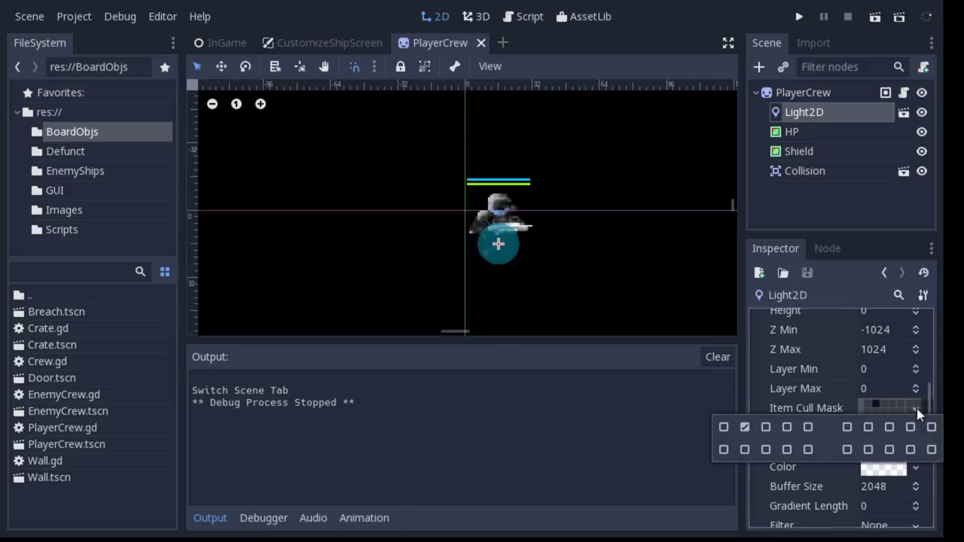
{"action": "left_click", "coordinate": [924, 411]}
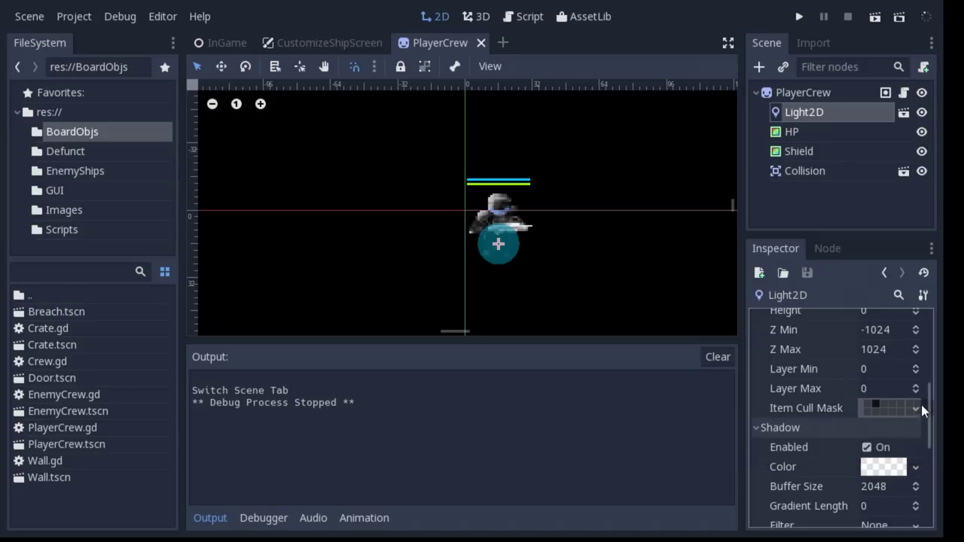
{"action": "scroll", "coordinate": [923, 410], "scroll_direction": "down", "scroll_amount": 5}
{"action": "left_click", "coordinate": [923, 405]}
{"action": "double_click", "coordinate": [67, 411]}
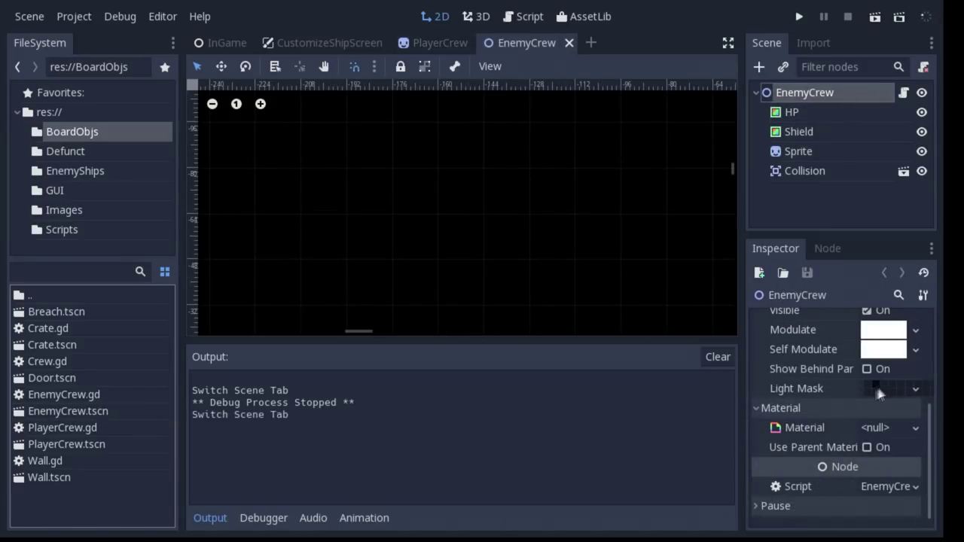
Open the Wall scene and examine the LightOccluder2D node's properties.
{"action": "double_click", "coordinate": [49, 477]}
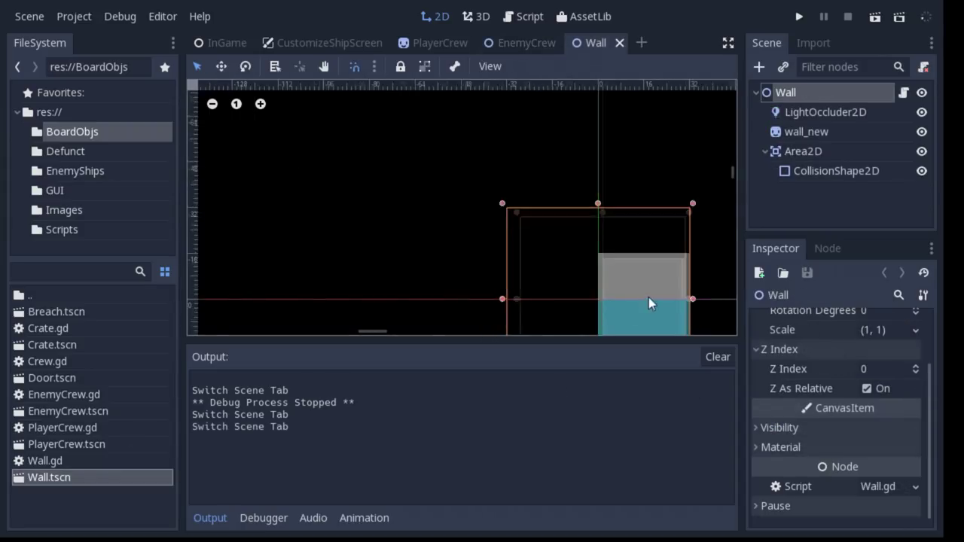
{"action": "left_click", "coordinate": [834, 113]}
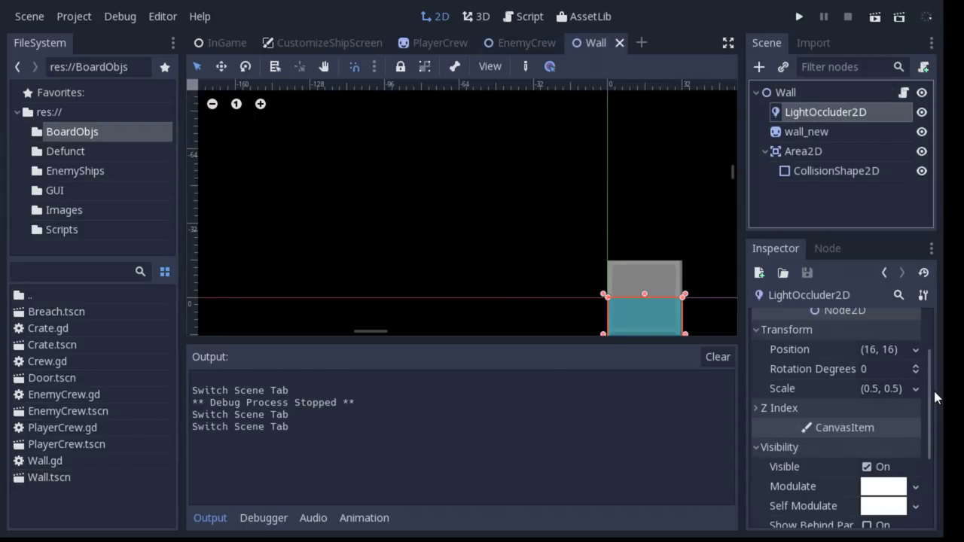
{"action": "left_click_drag", "start_coordinate": [930, 395], "coordinate": [932, 449]}
{"action": "left_click", "coordinate": [882, 435]}
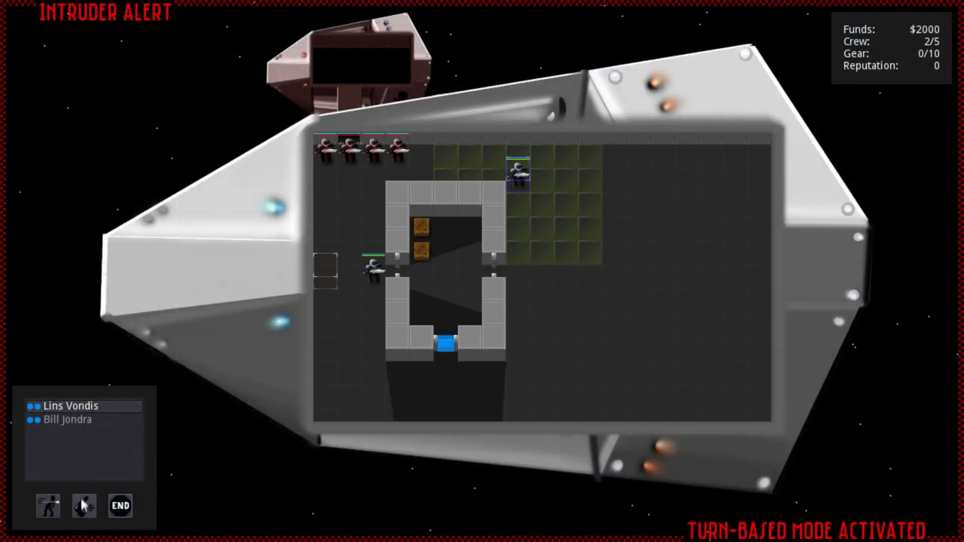
In the game, fire at the intruders with the crew member at the room's northeast corner and move the other crew member close to them.
{"action": "left_click", "coordinate": [382, 155]}
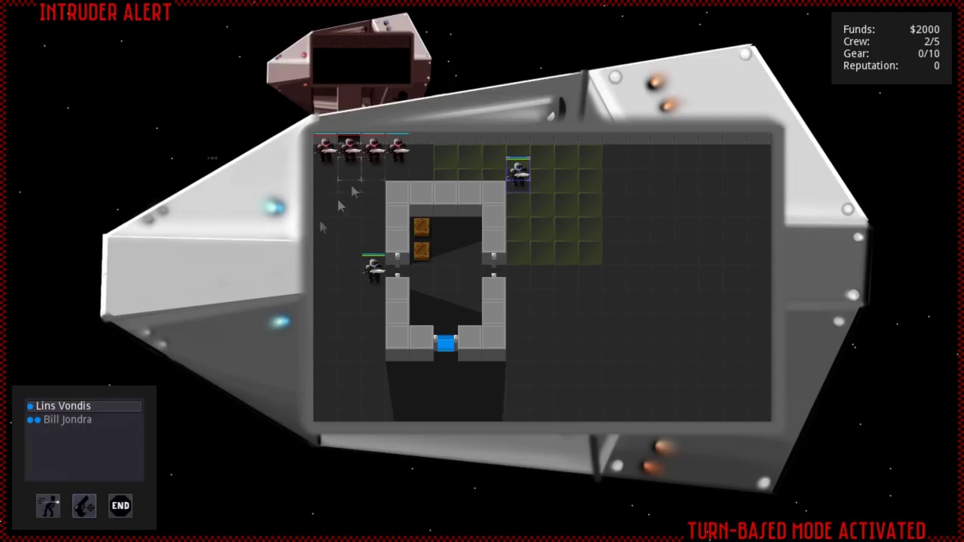
{"action": "left_click", "coordinate": [373, 269]}
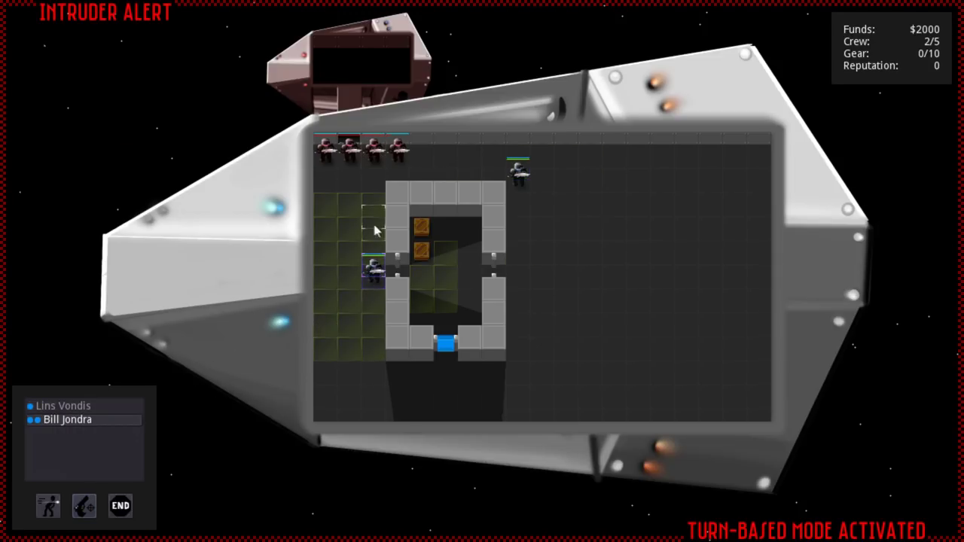
{"action": "left_click", "coordinate": [349, 201]}
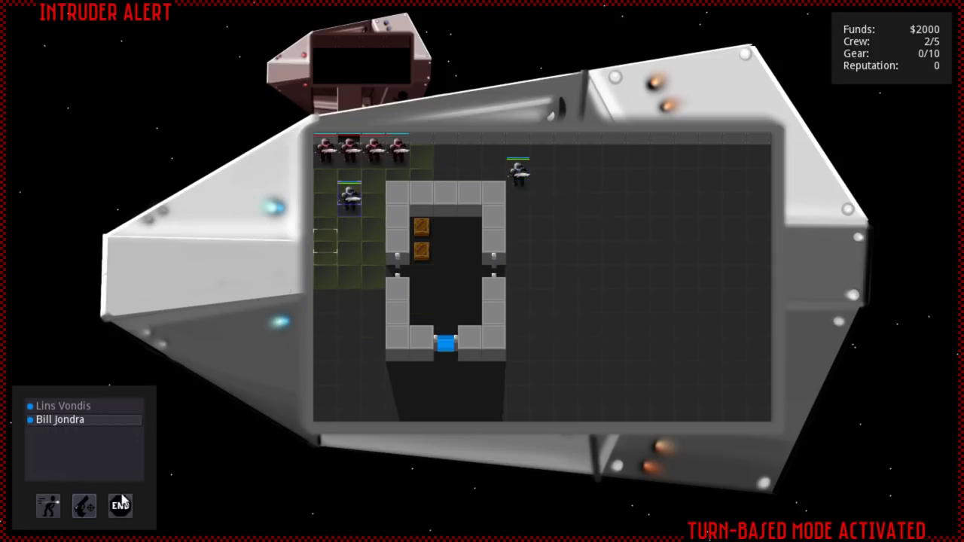
Shoot the third intruder with the nearby crew member and fire at another intruder with the northeast crew member.
{"action": "left_click", "coordinate": [370, 156]}
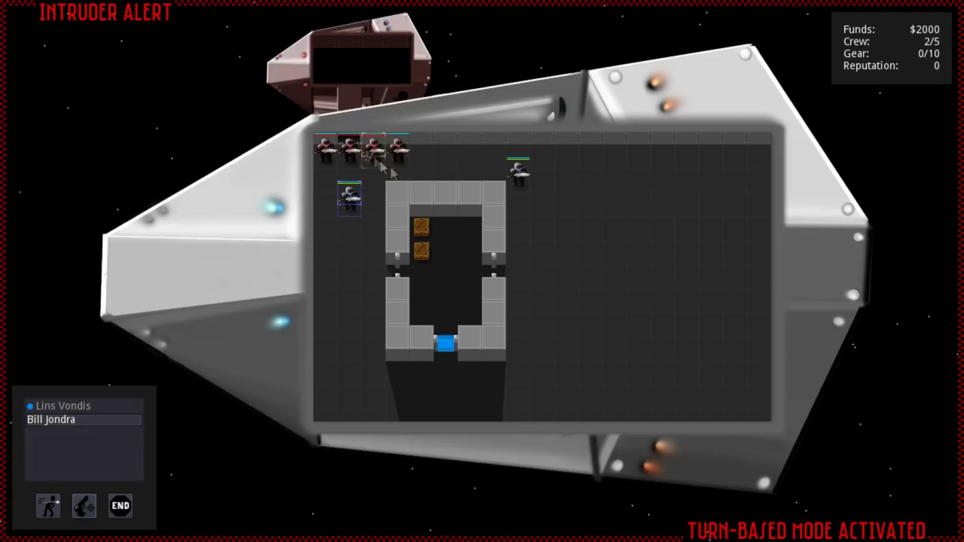
{"action": "left_click", "coordinate": [521, 179]}
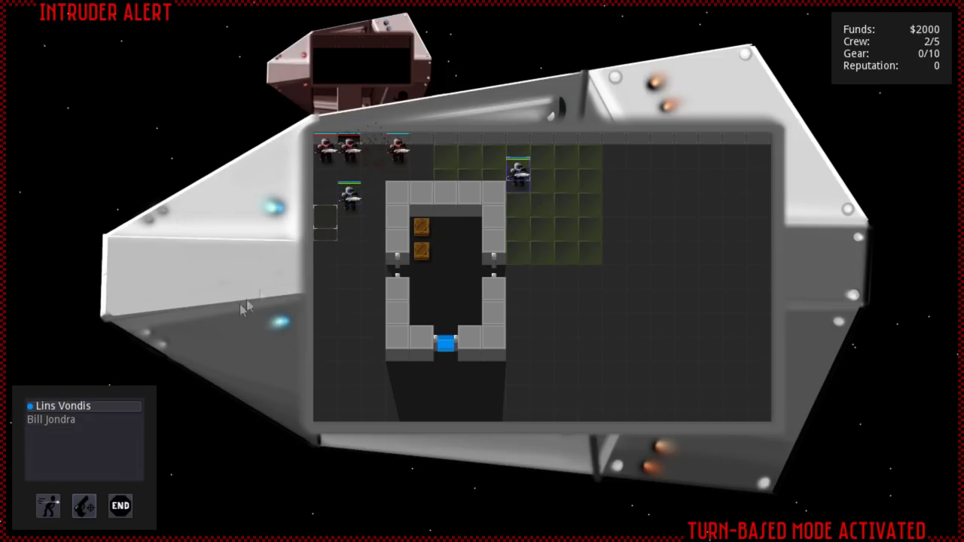
{"action": "left_click", "coordinate": [326, 154]}
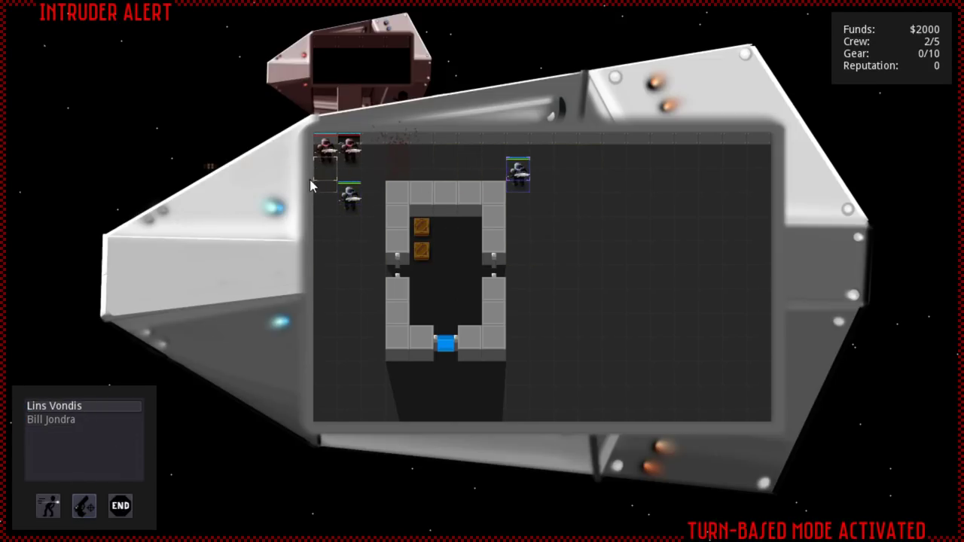
Attack the westernmost intruder twice with the crew member standing closest to the intruders.
{"action": "left_click", "coordinate": [350, 198]}
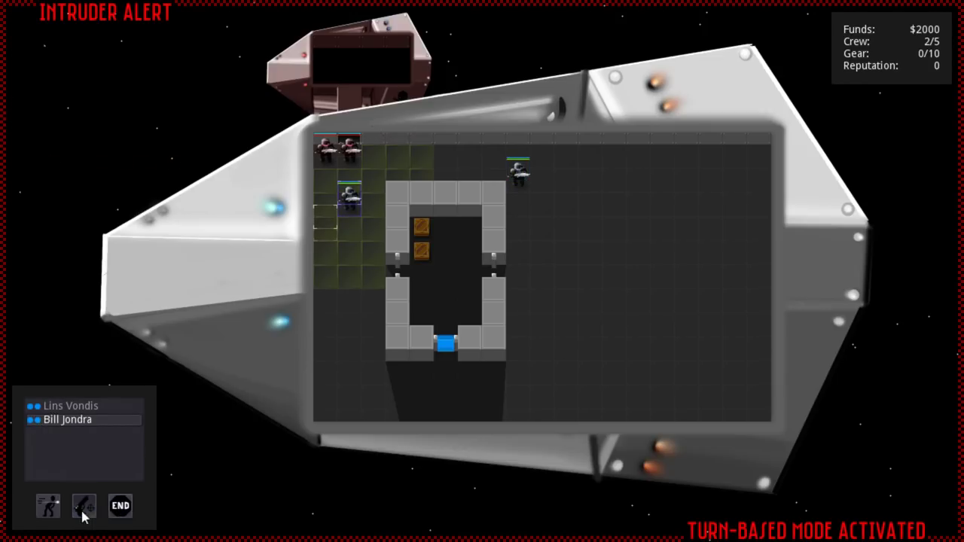
{"action": "left_click", "coordinate": [326, 152]}
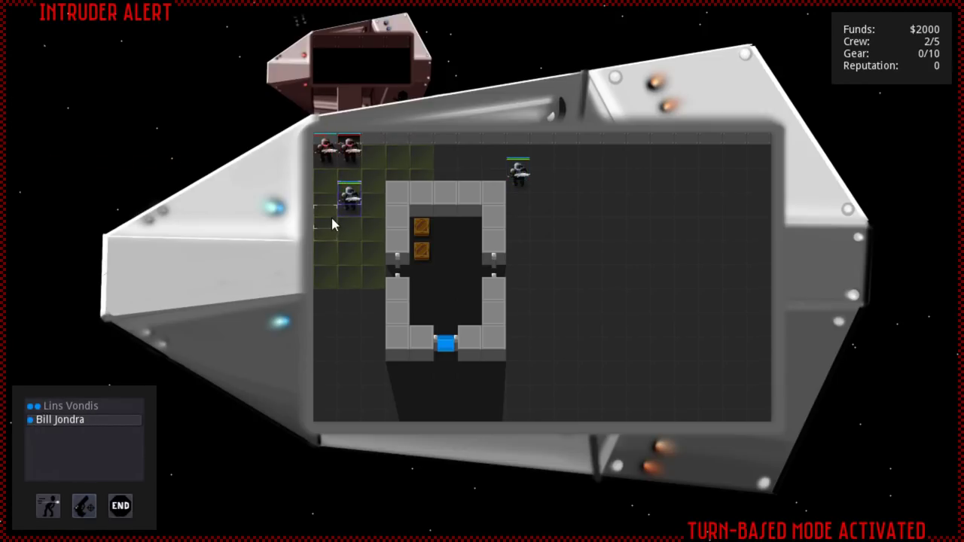
{"action": "left_click", "coordinate": [327, 159]}
Attack the remaining intruder twice with the crew member at the room's northeast corner.
{"action": "left_click", "coordinate": [518, 175]}
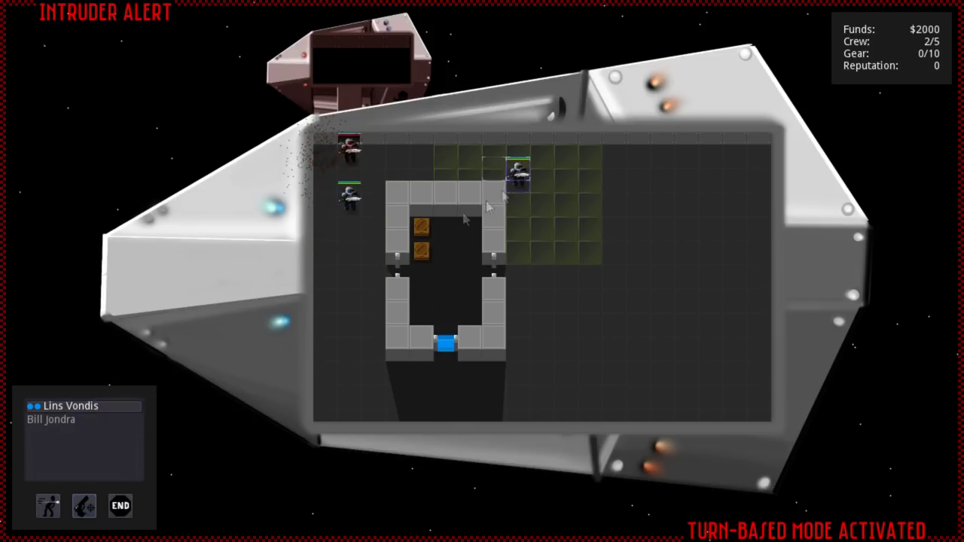
{"action": "left_click", "coordinate": [349, 156]}
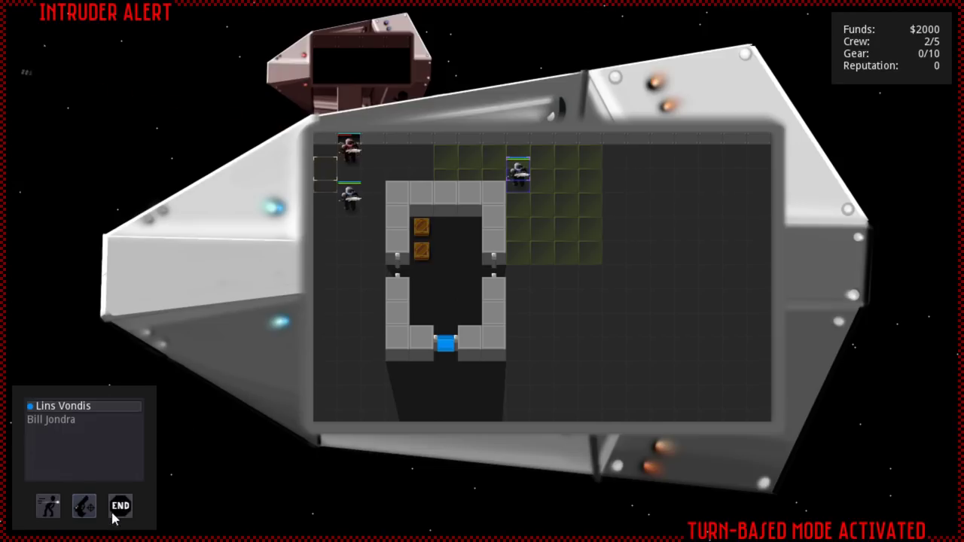
{"action": "left_click", "coordinate": [348, 150]}
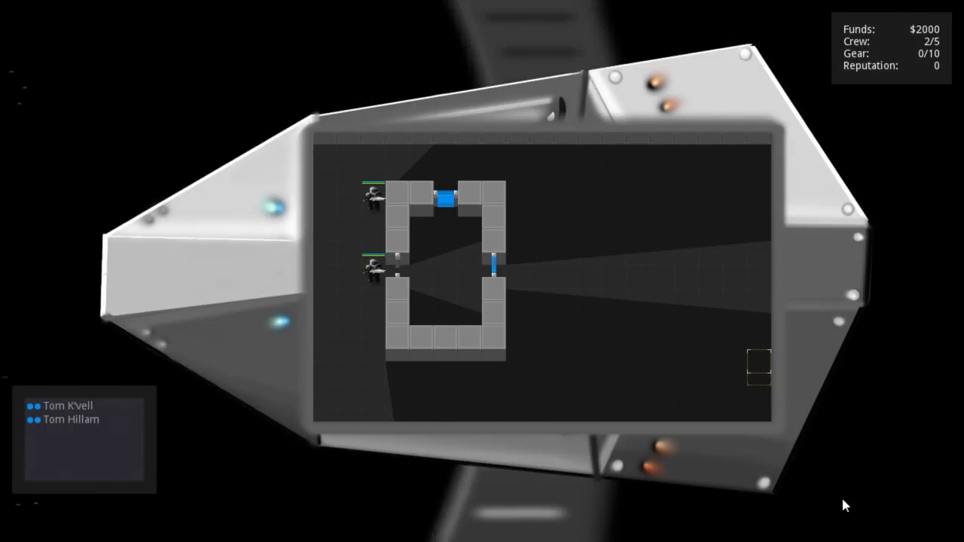
Move the northern crew member one tile diagonally northwest and fire at the second intruder in the row.
{"action": "left_click", "coordinate": [376, 213]}
{"action": "left_click", "coordinate": [349, 181]}
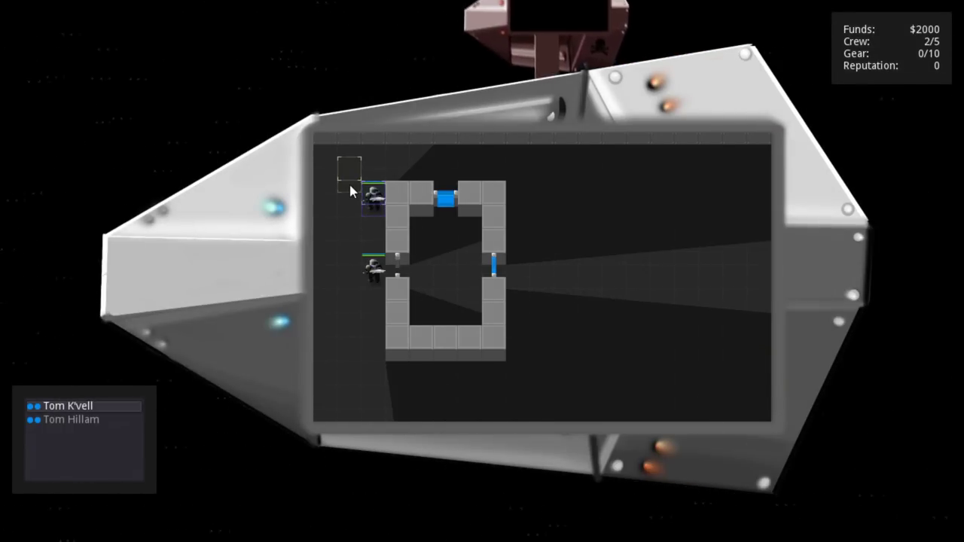
{"action": "left_click", "coordinate": [83, 506]}
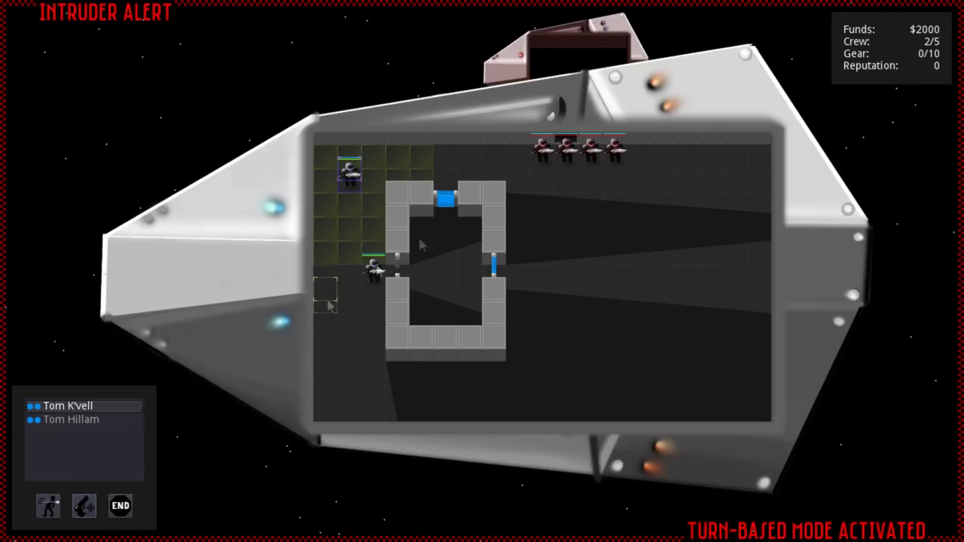
{"action": "left_click", "coordinate": [578, 155]}
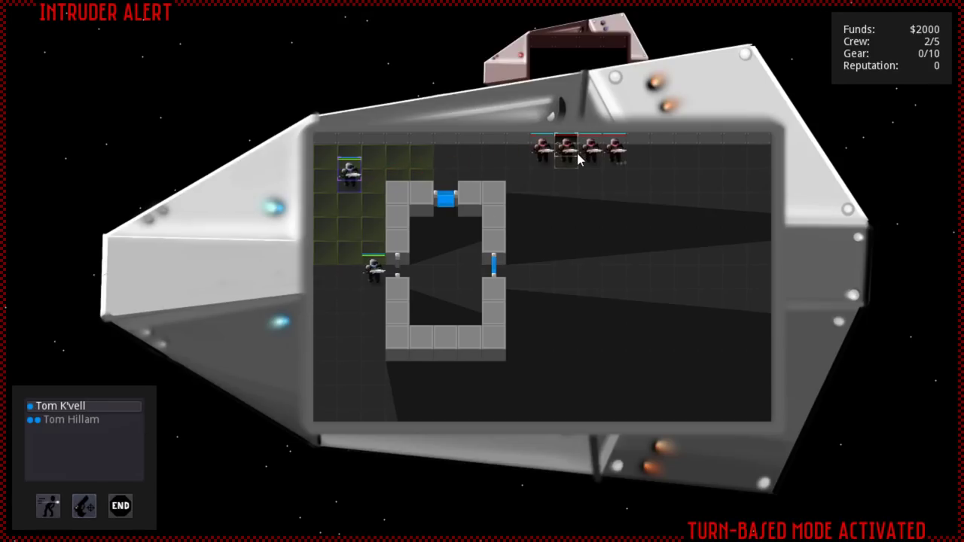
Move the second crew member through the walled room to the tile outside its east door and end the turn.
{"action": "left_click", "coordinate": [374, 269]}
{"action": "left_click", "coordinate": [473, 271]}
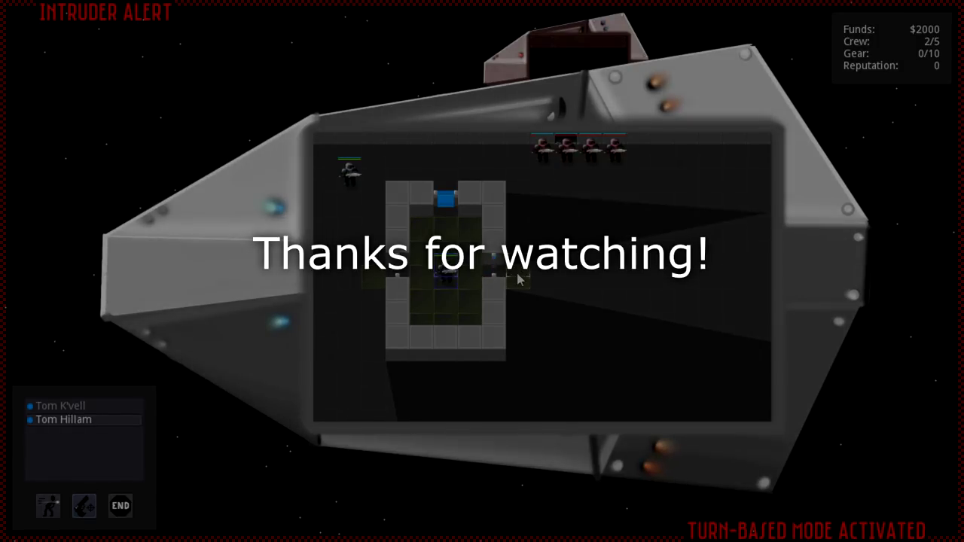
{"action": "left_click", "coordinate": [518, 280]}
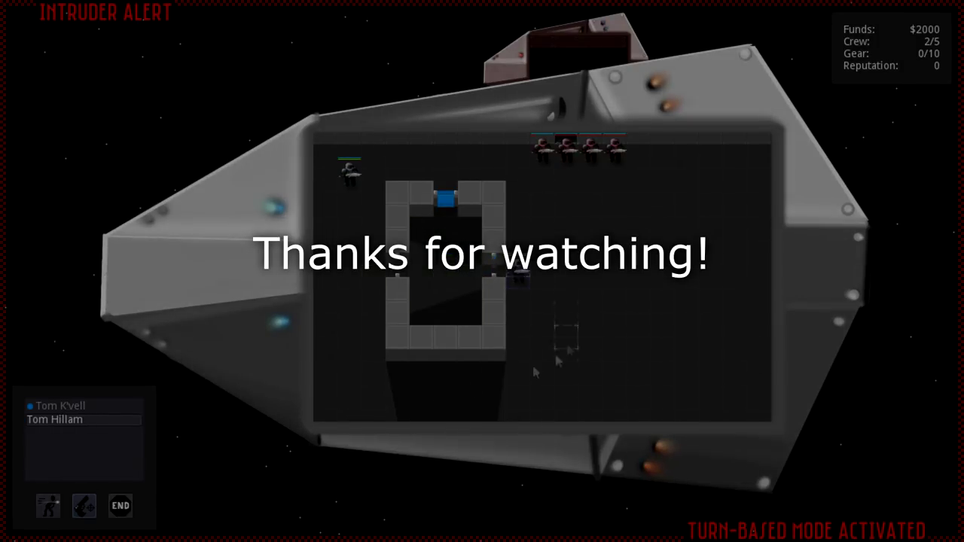
{"action": "left_click", "coordinate": [120, 506]}
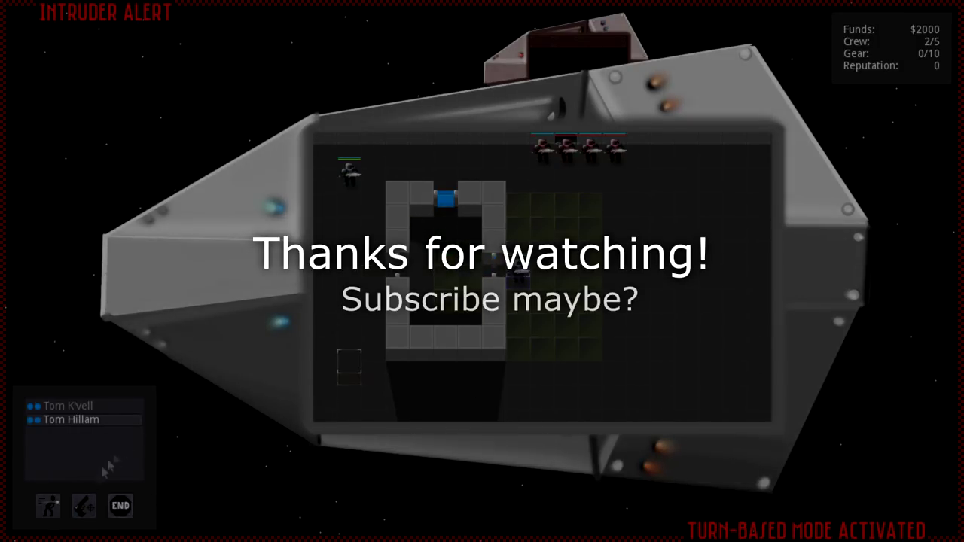